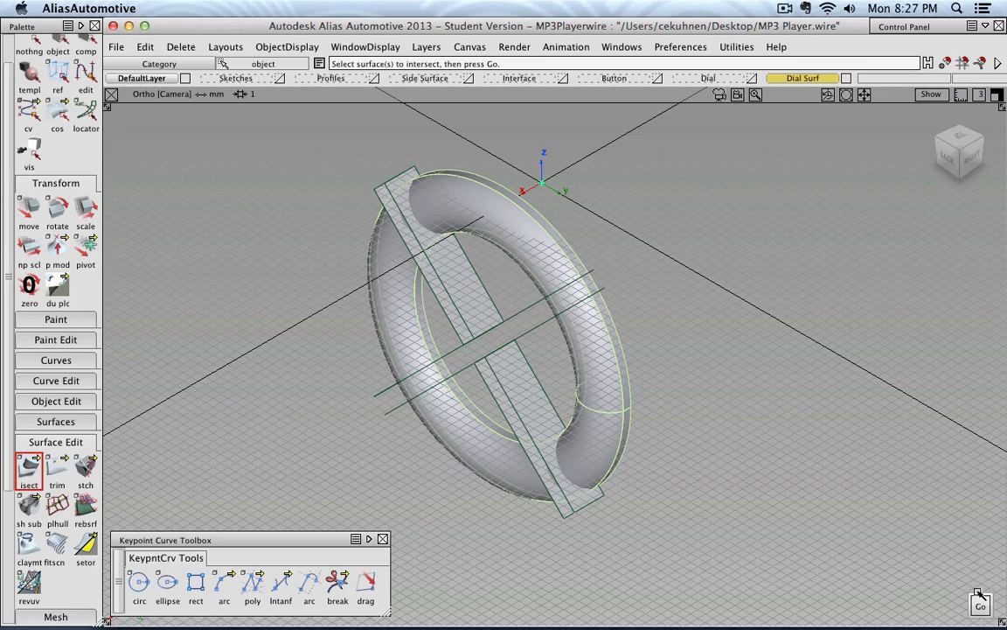
Intersect the selected ring surfaces with all the crossing plane surfaces that form the X through the dial.
click(980, 604)
alt+shift+right_drag(492, 308, 452, 279)
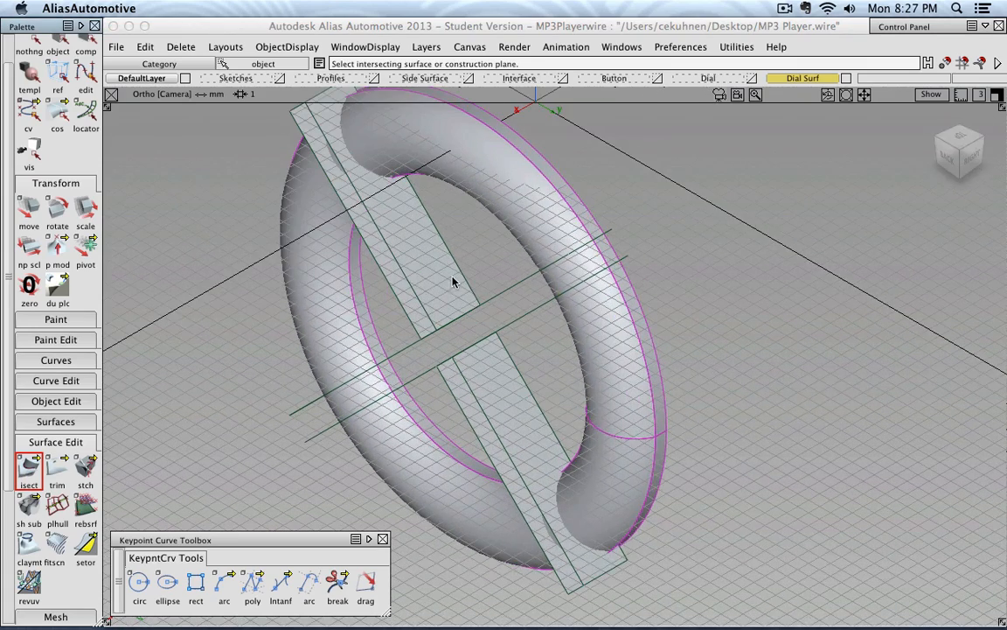
alt+shift+middle_drag(441, 252, 528, 301)
alt+shift+right_drag(529, 301, 519, 295)
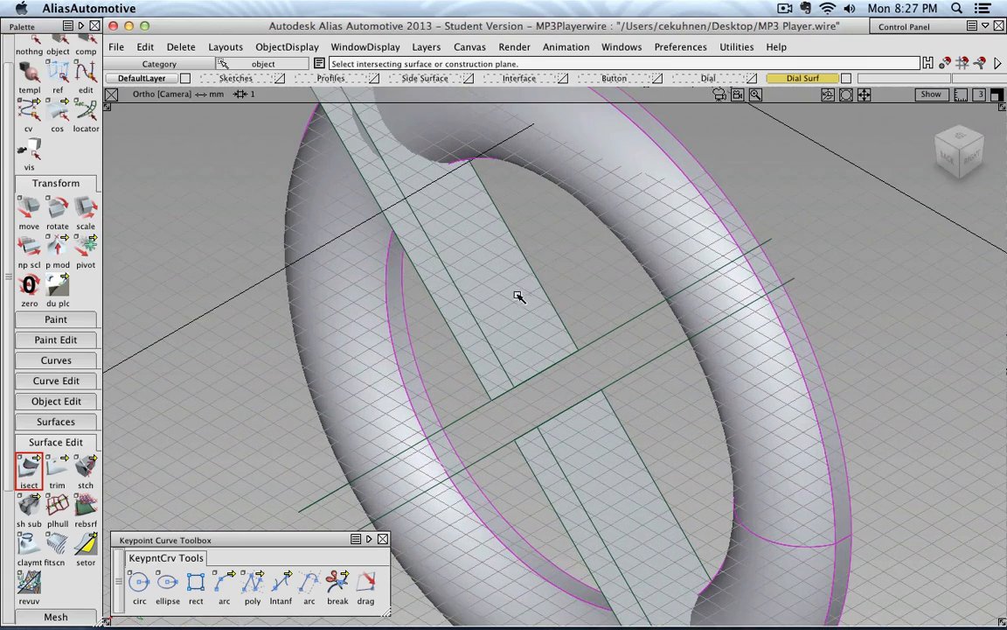
click(440, 304)
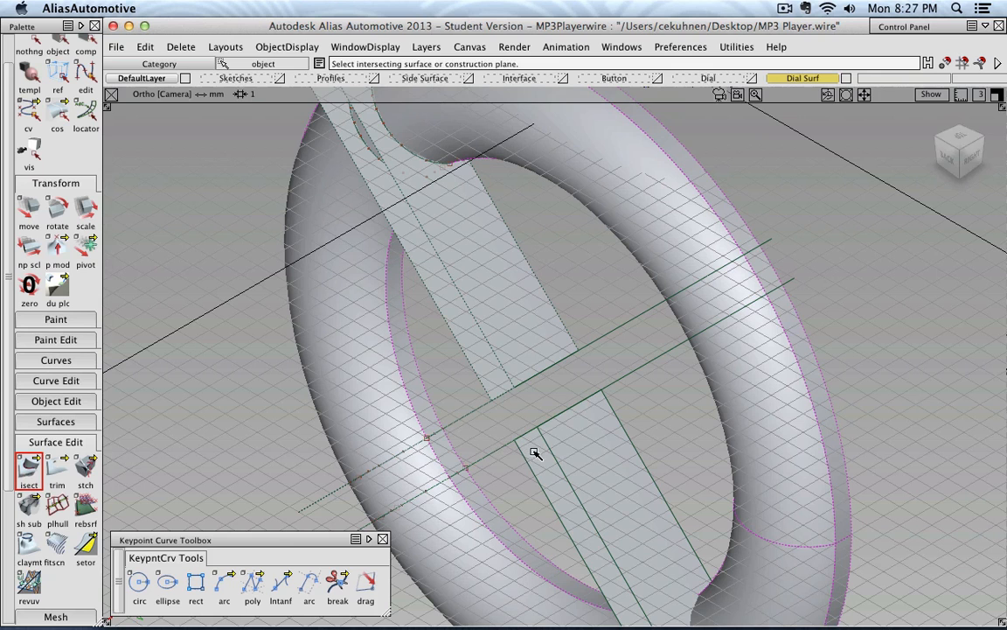
click(588, 450)
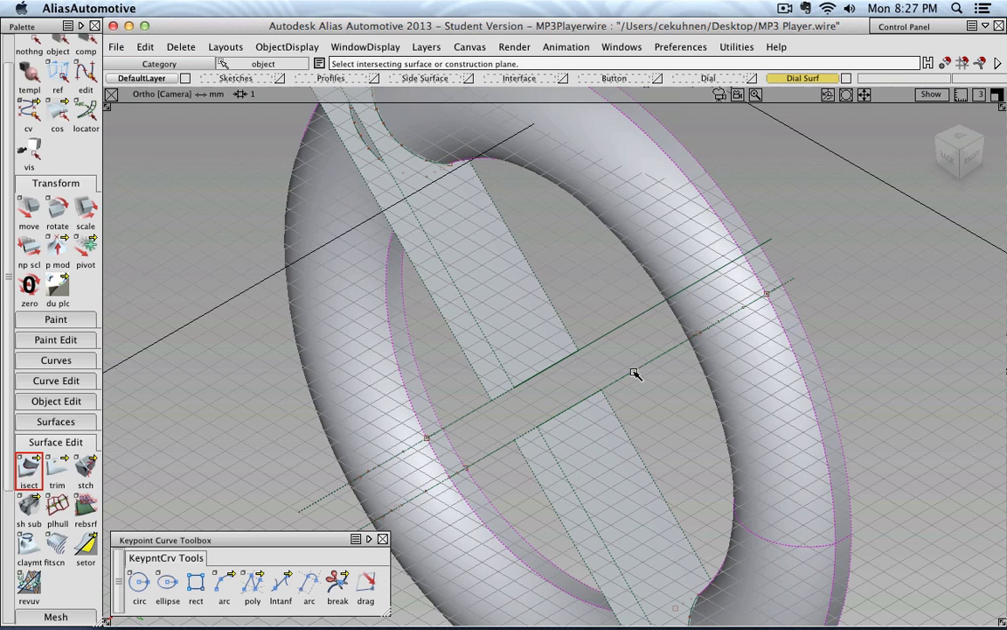
click(636, 317)
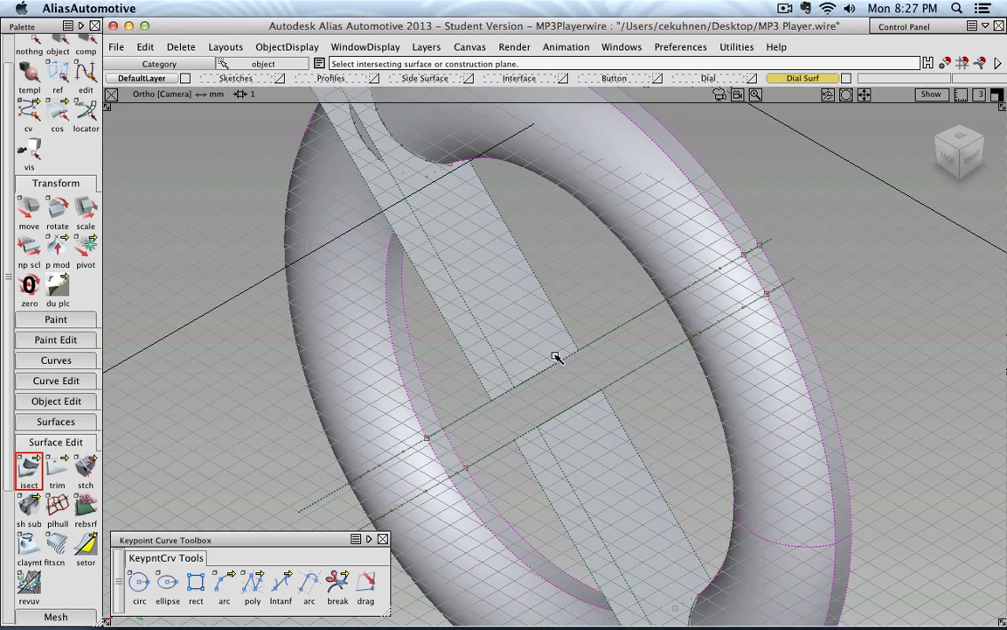
Examine the intersection curves where the crossing planes meet the ring, viewing each junction from several angles.
scroll(555, 357, down, 3)
alt+shift+drag(468, 410, 603, 364)
scroll(606, 390, up, 3)
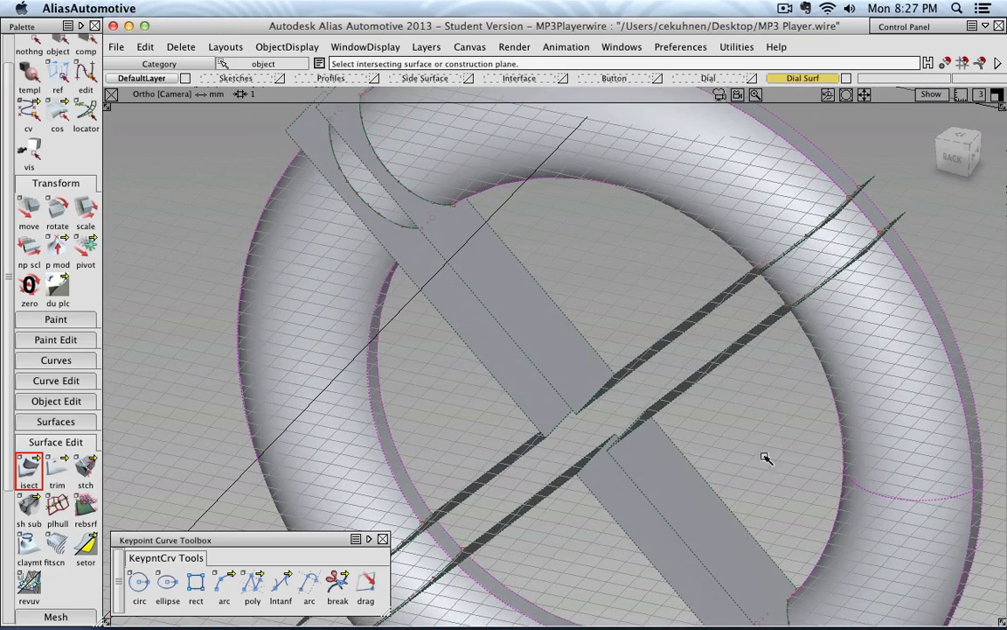
alt+shift+drag(691, 424, 688, 290)
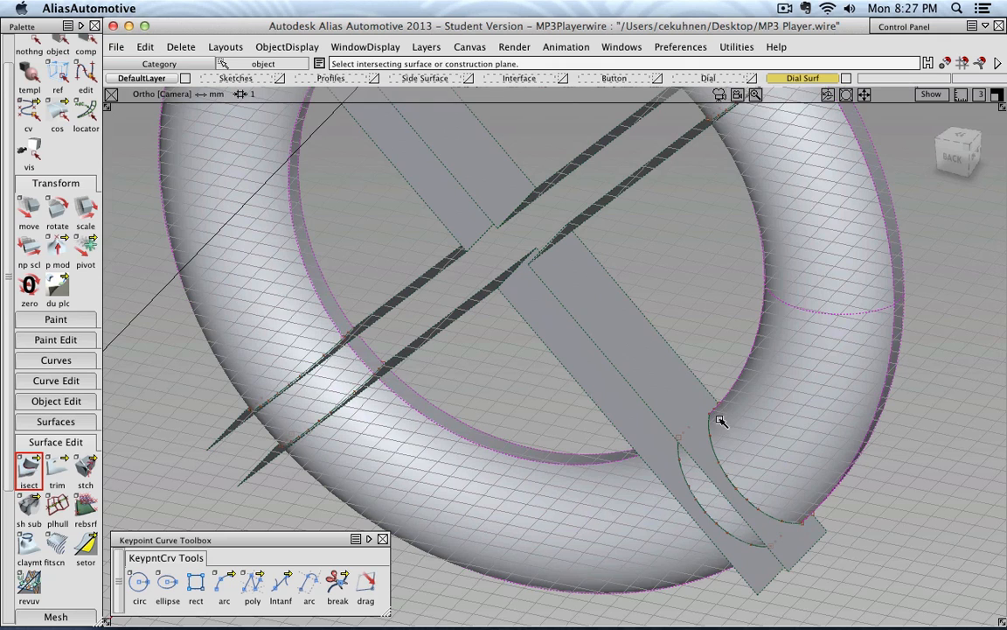
key(alt+shift)
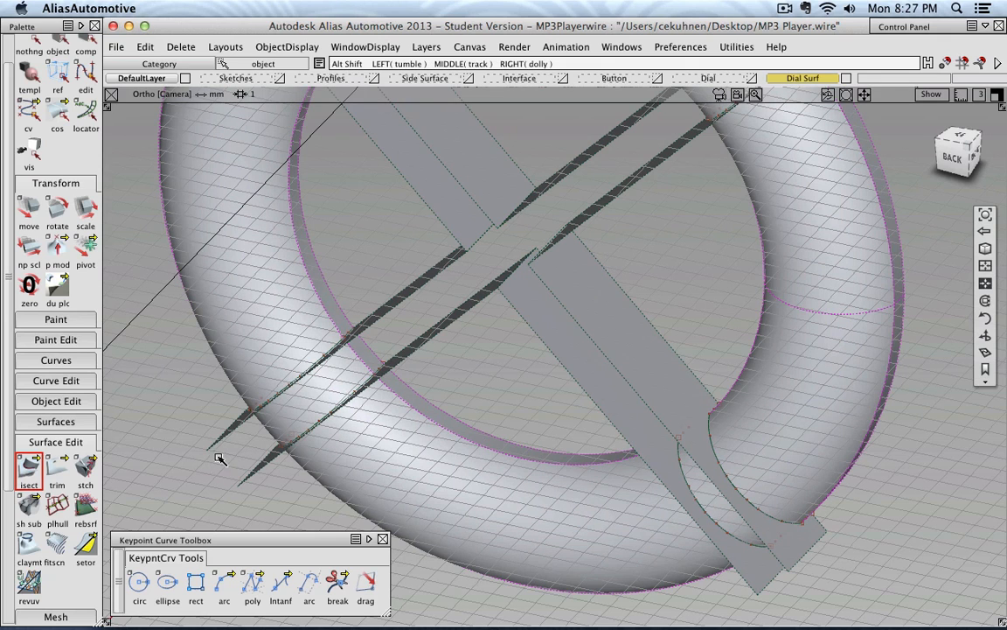
alt+shift+drag(310, 389, 427, 398)
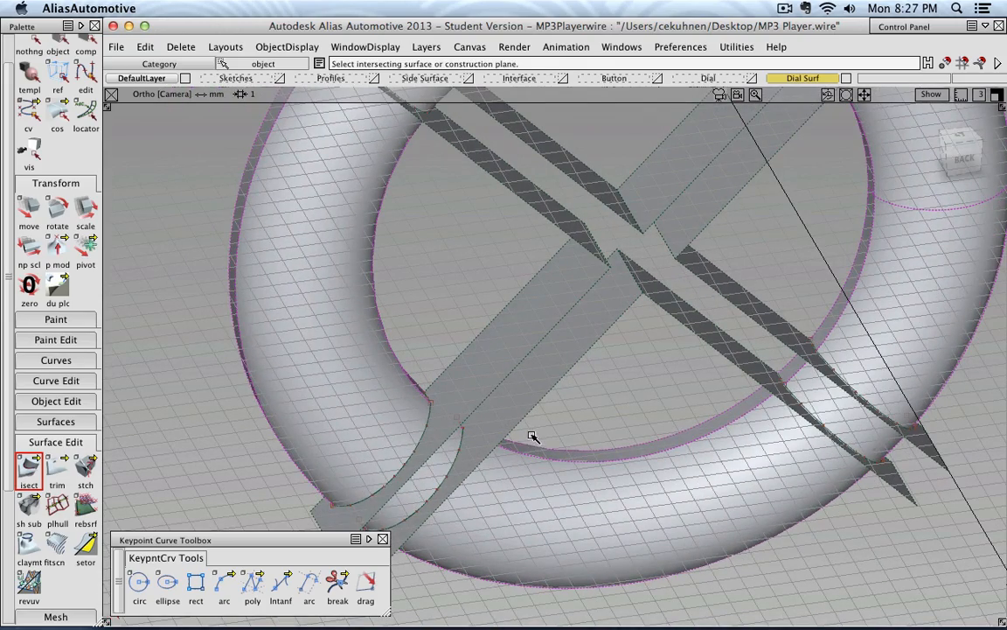
alt+shift+right_drag(533, 435, 659, 421)
alt+shift+drag(579, 353, 467, 371)
alt+shift+middle_drag(625, 297, 610, 369)
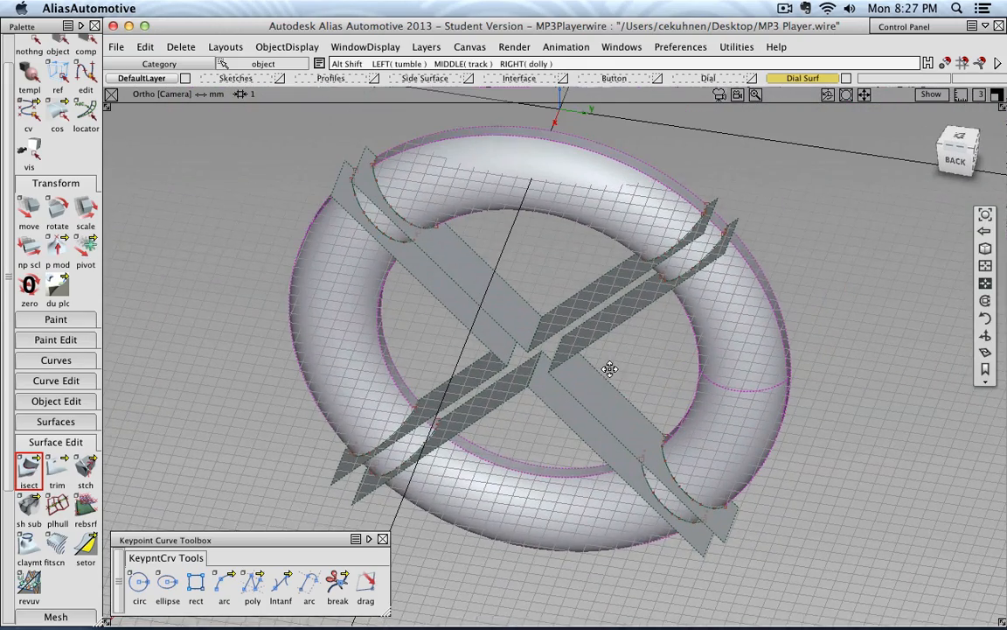
Leave the intersect command for object picking and save the MP3 player file.
click(58, 42)
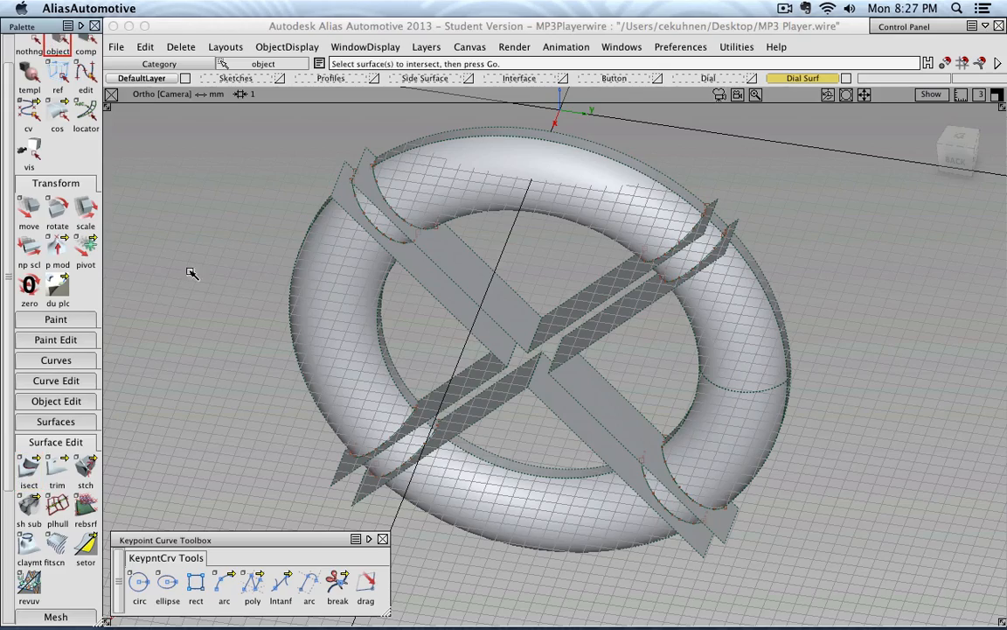
alt+shift+drag(276, 436, 270, 396)
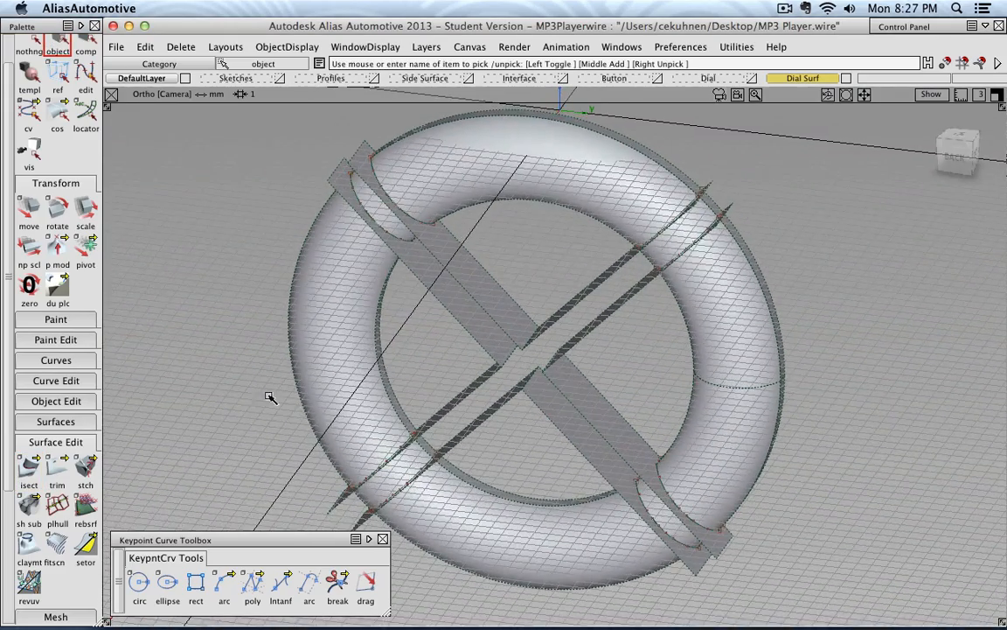
alt+shift+right_drag(285, 396, 367, 408)
alt+shift+middle_drag(367, 408, 357, 395)
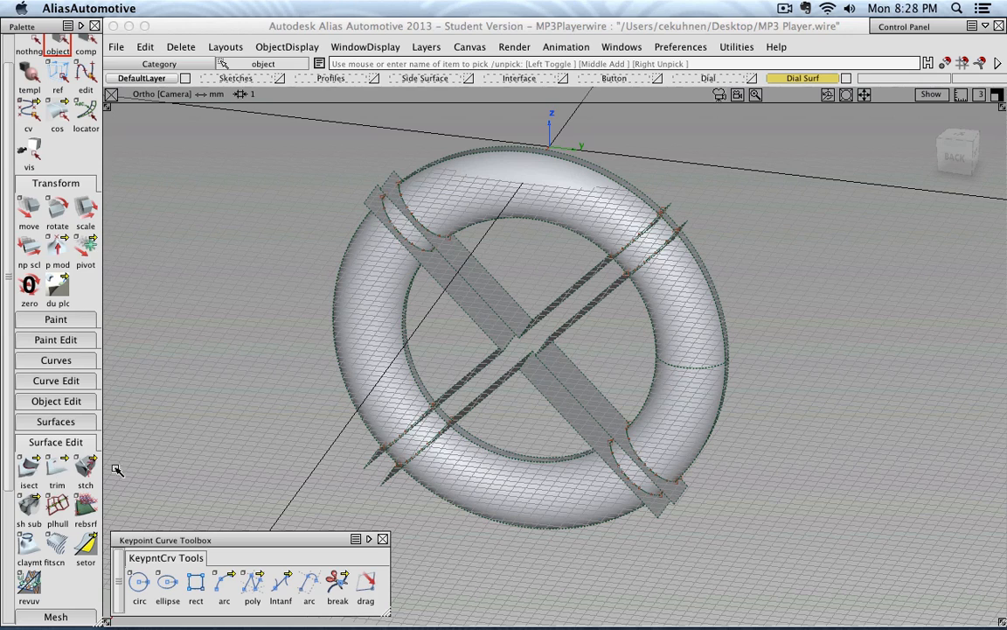
click(115, 46)
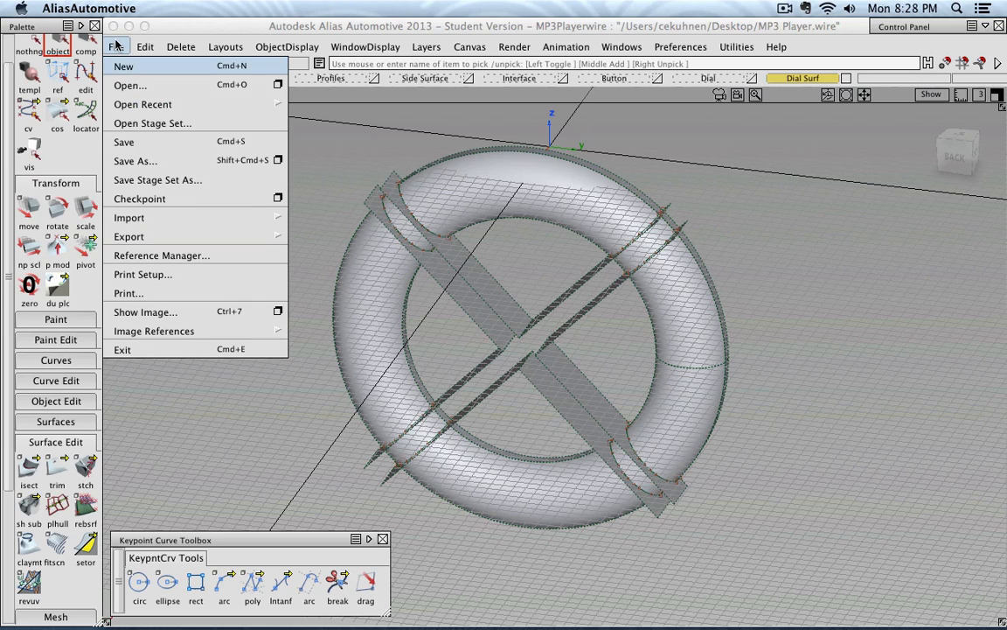
click(142, 143)
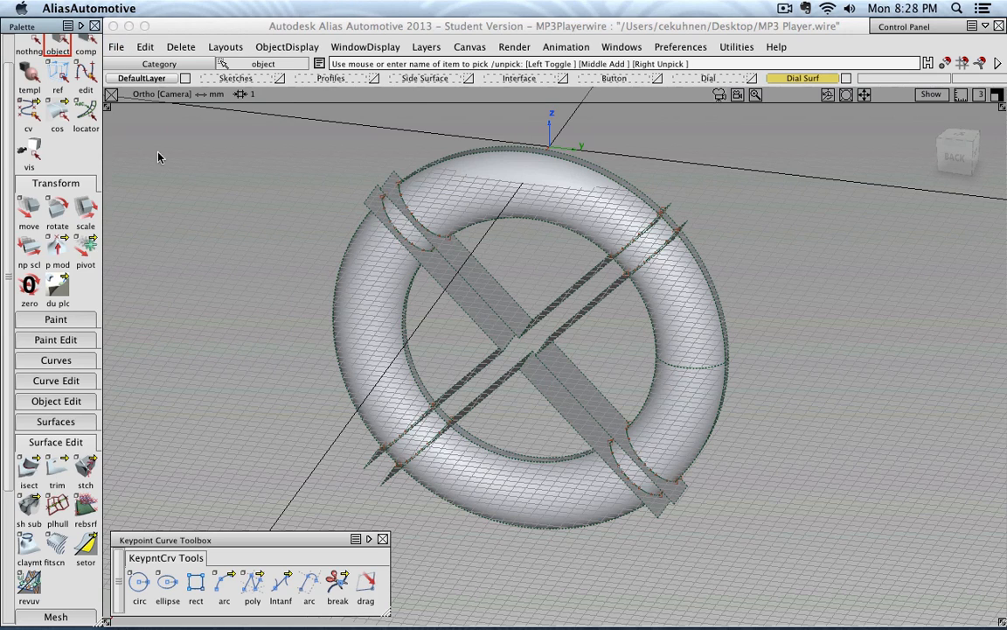
Try to trim the rounded ring surface by keeping its large sections between the crossing plane pairs, and revert the trim.
click(57, 470)
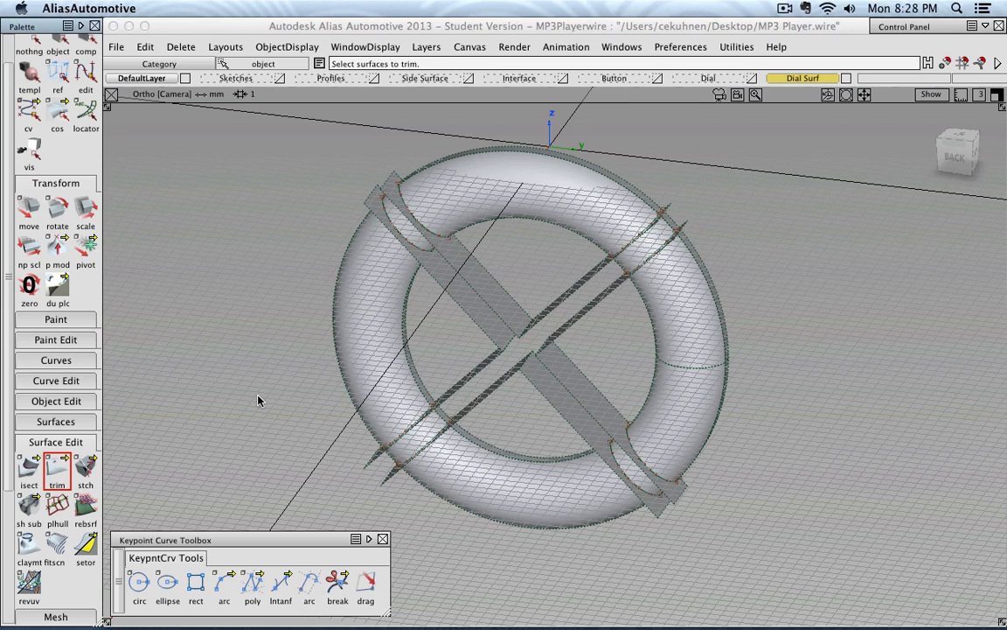
click(385, 318)
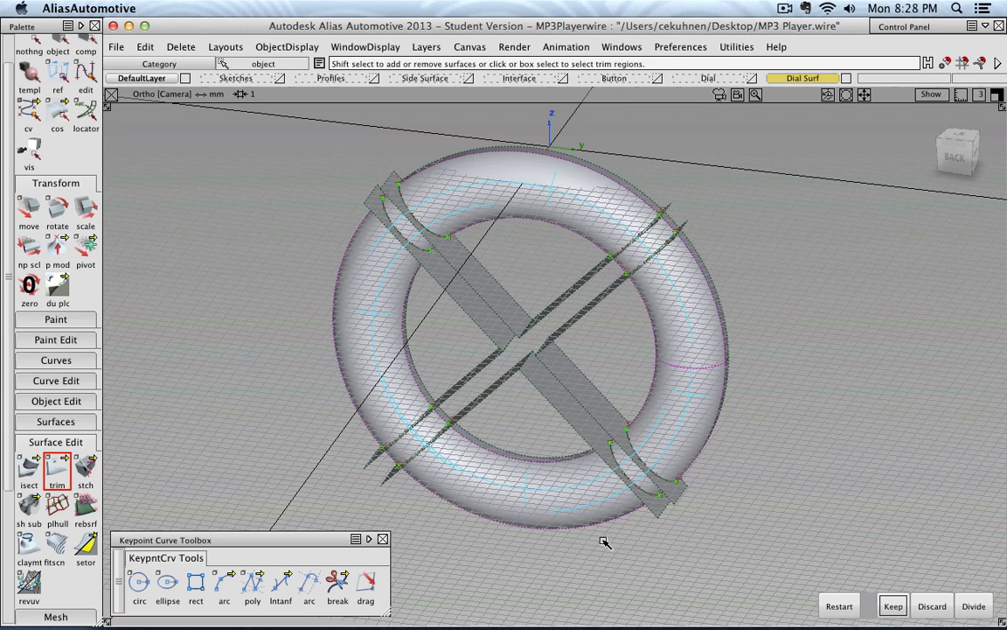
click(894, 606)
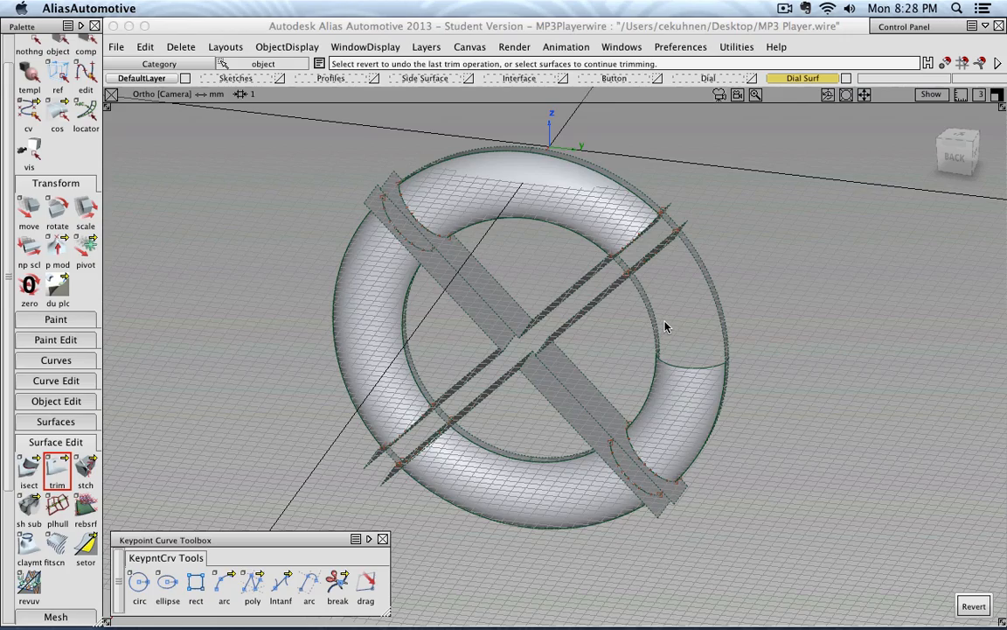
scroll(756, 376, up, 4)
mouse_move(678, 357)
alt+shift+mouse_down()
mouse_move(668, 337)
mouse_move(691, 360)
alt+shift+mouse_up()
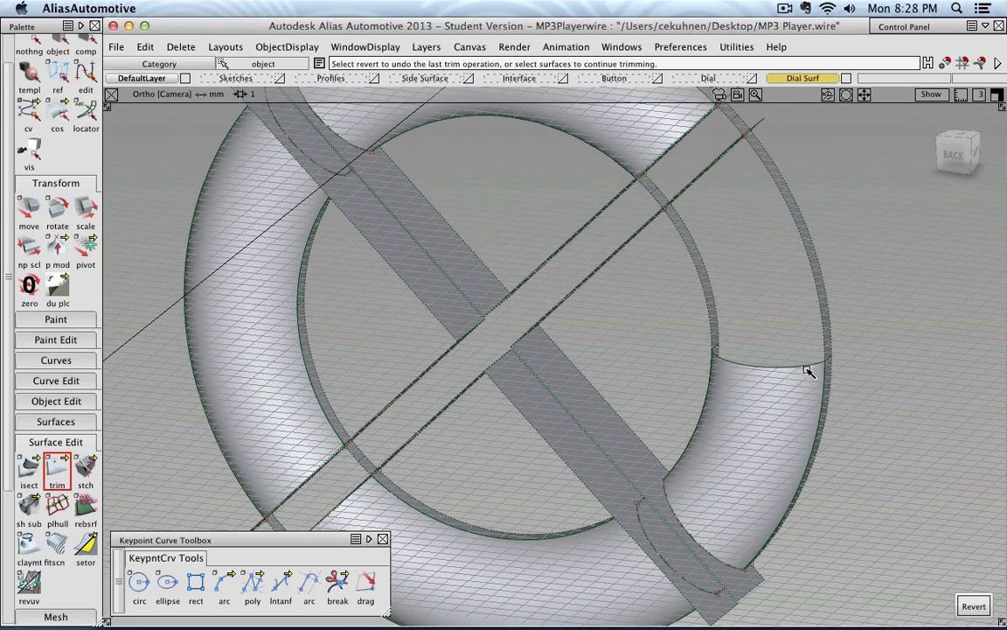
click(974, 606)
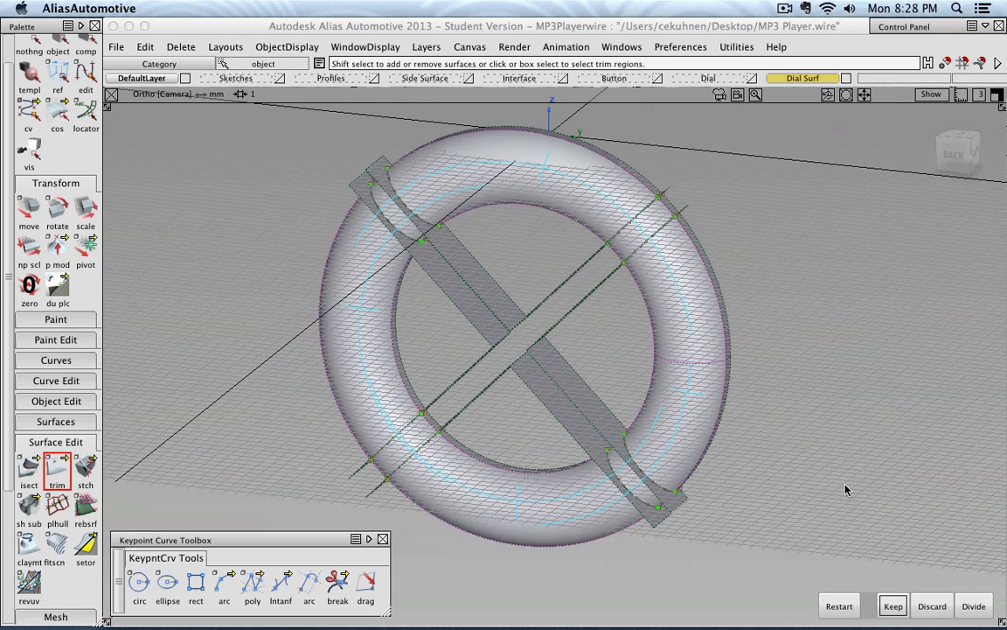
Restart the region selection and trim the rounded ring surface, discarding the four narrow sections inside the plane pairs.
click(664, 288)
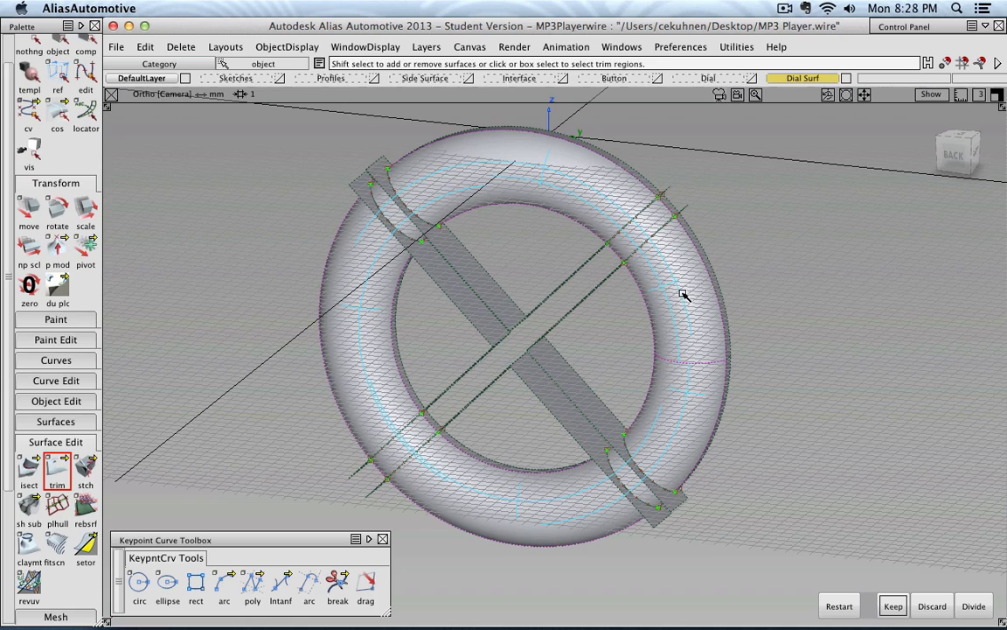
click(839, 605)
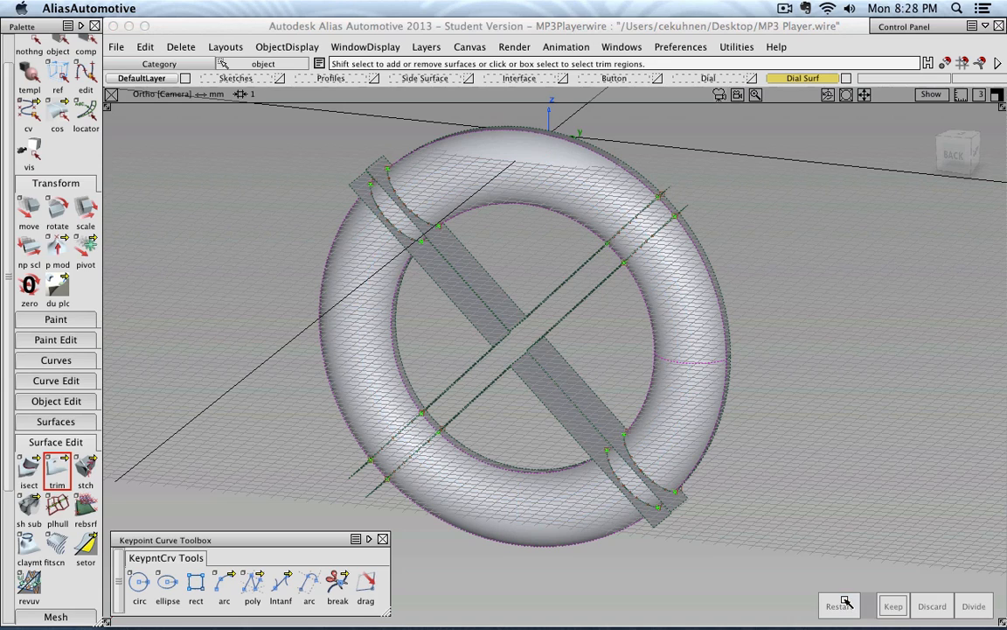
click(400, 218)
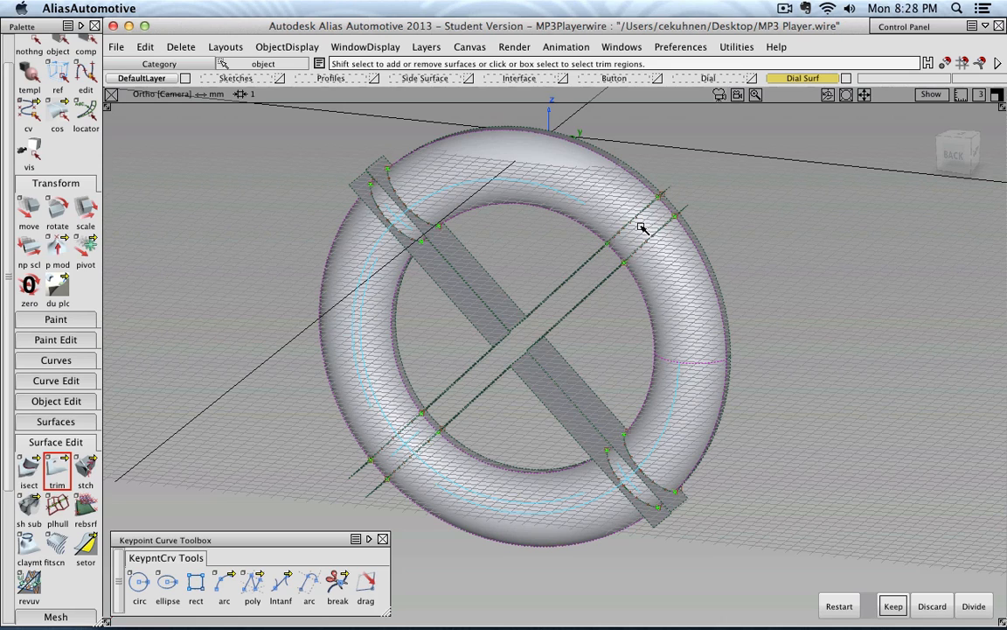
click(930, 610)
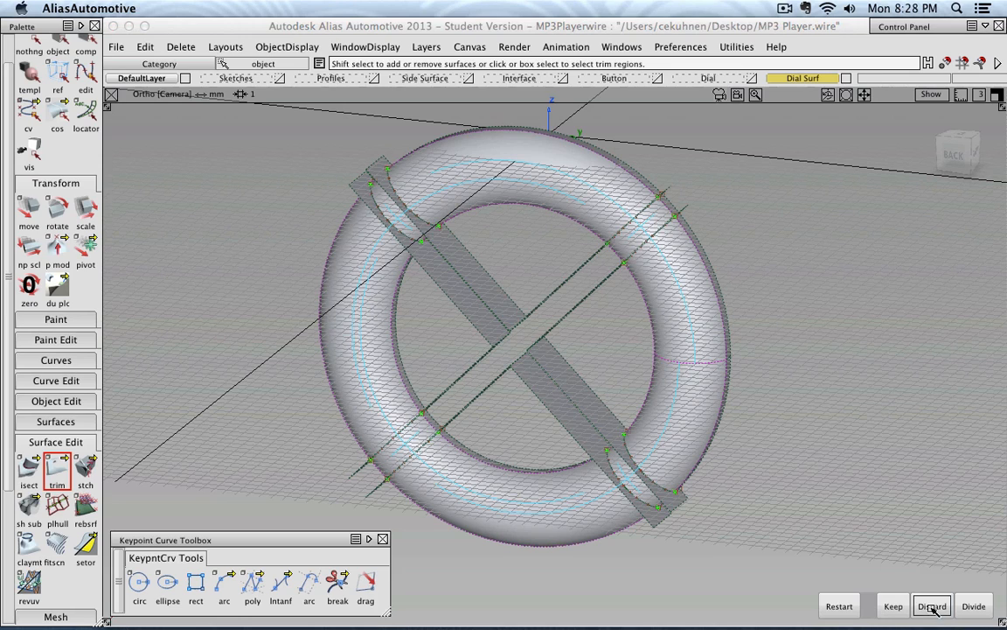
Trim the ring's thin inner wall, keeping its four large sections between the crossing plane pairs.
alt+shift+drag(834, 361, 508, 294)
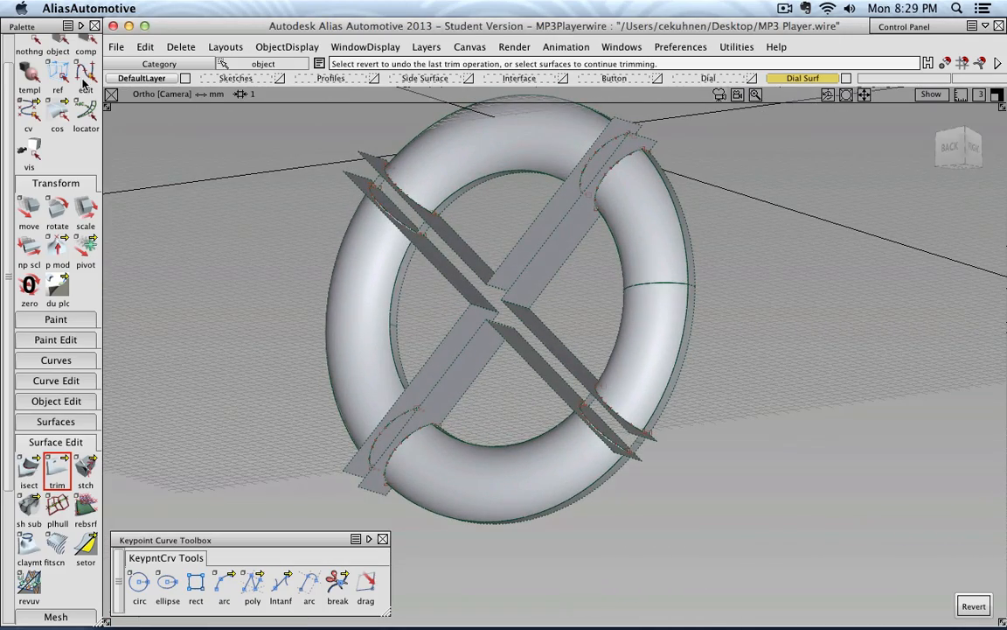
alt+shift+right_drag(416, 202, 467, 253)
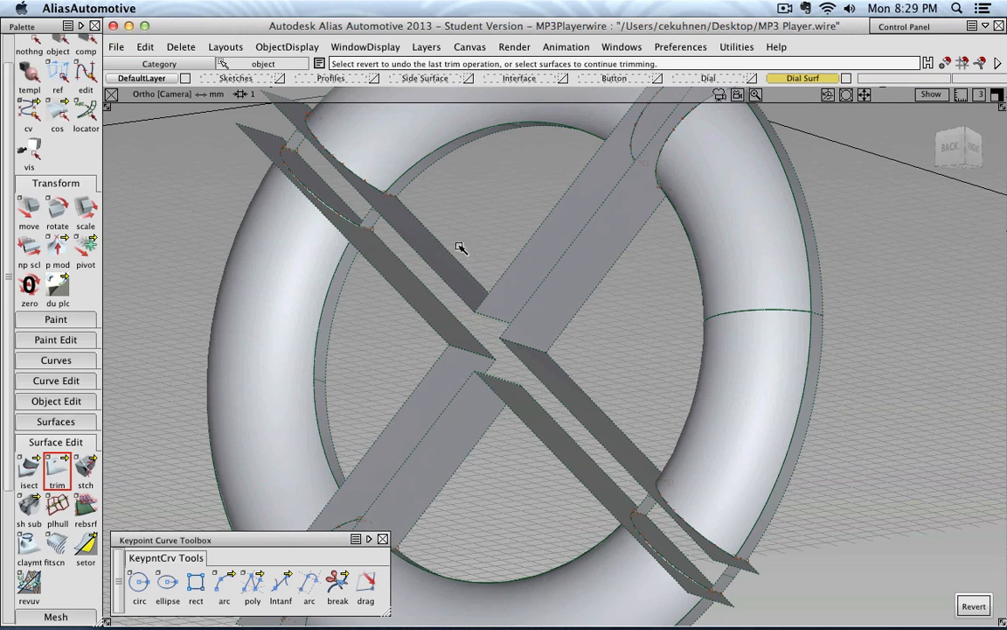
click(409, 185)
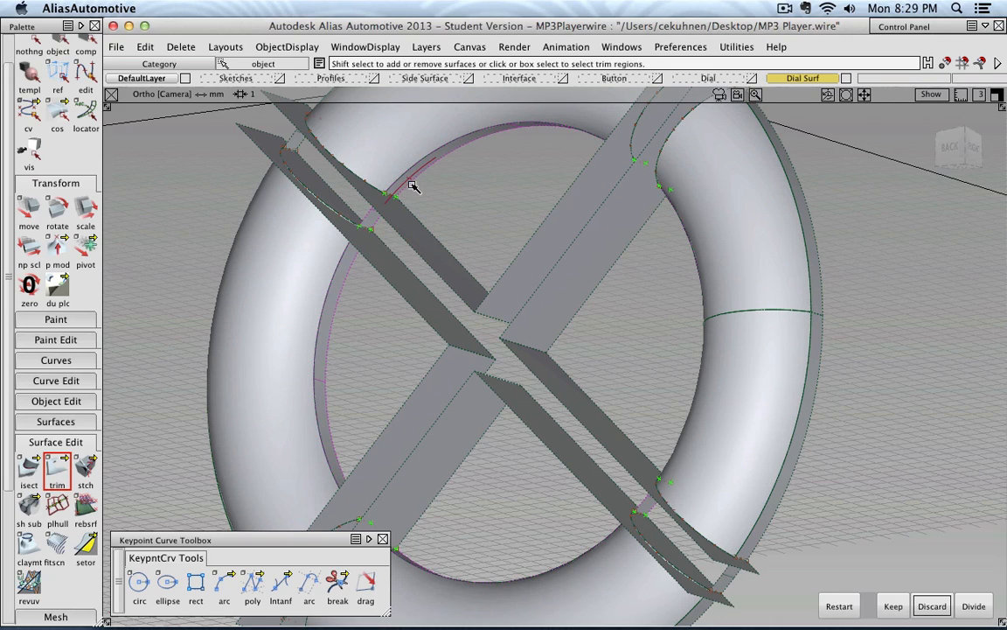
click(324, 336)
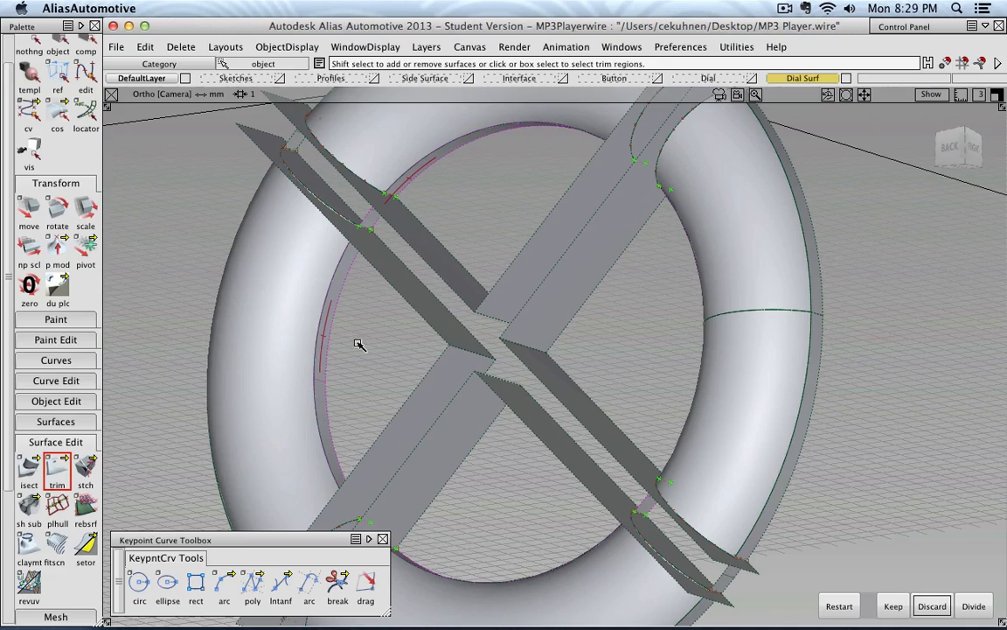
alt+shift+drag(472, 247, 821, 287)
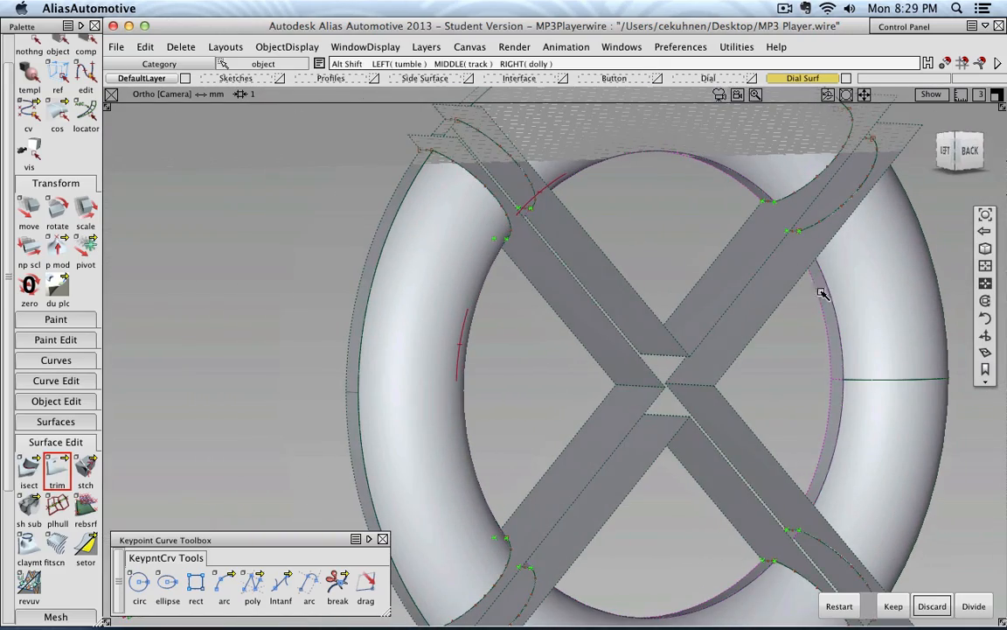
click(828, 319)
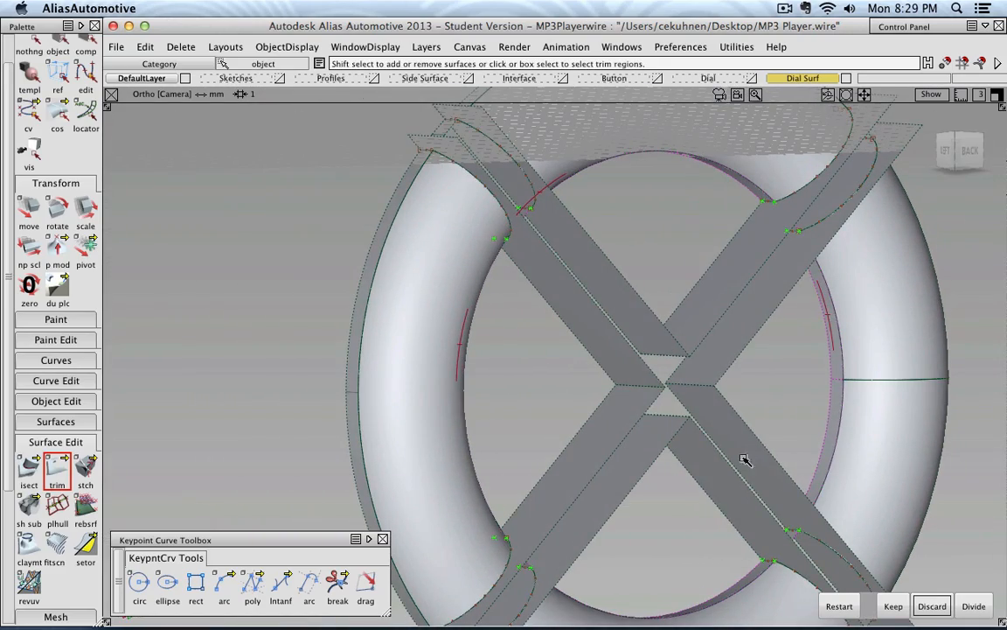
alt+shift+drag(744, 459, 680, 514)
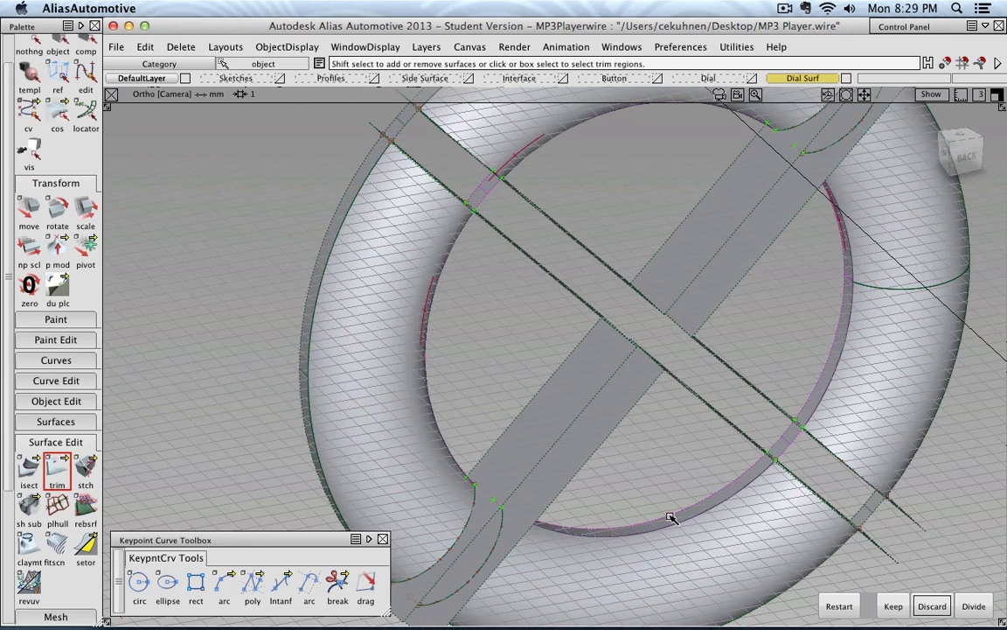
click(893, 606)
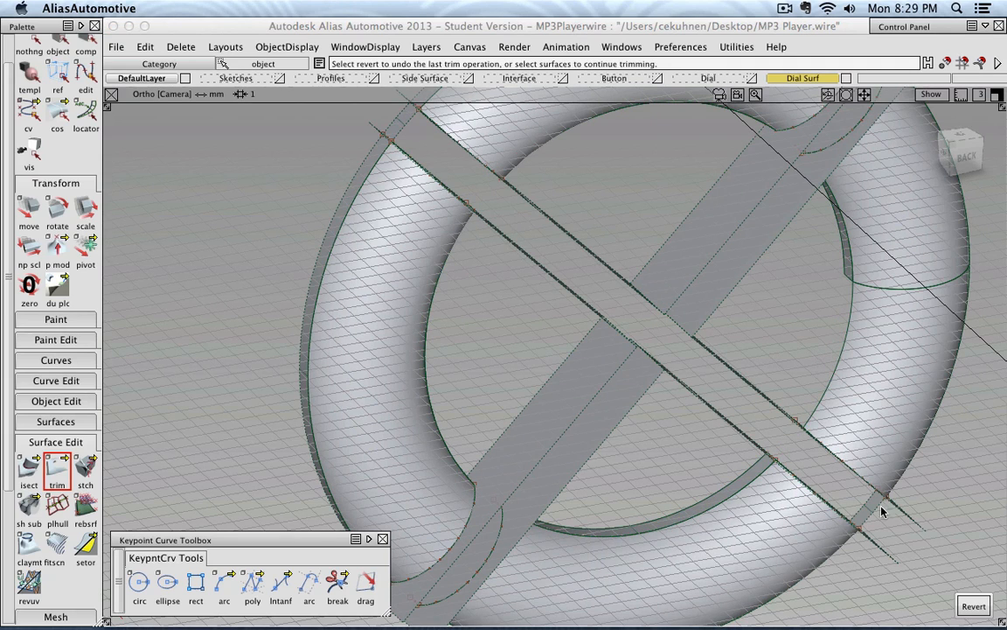
click(973, 606)
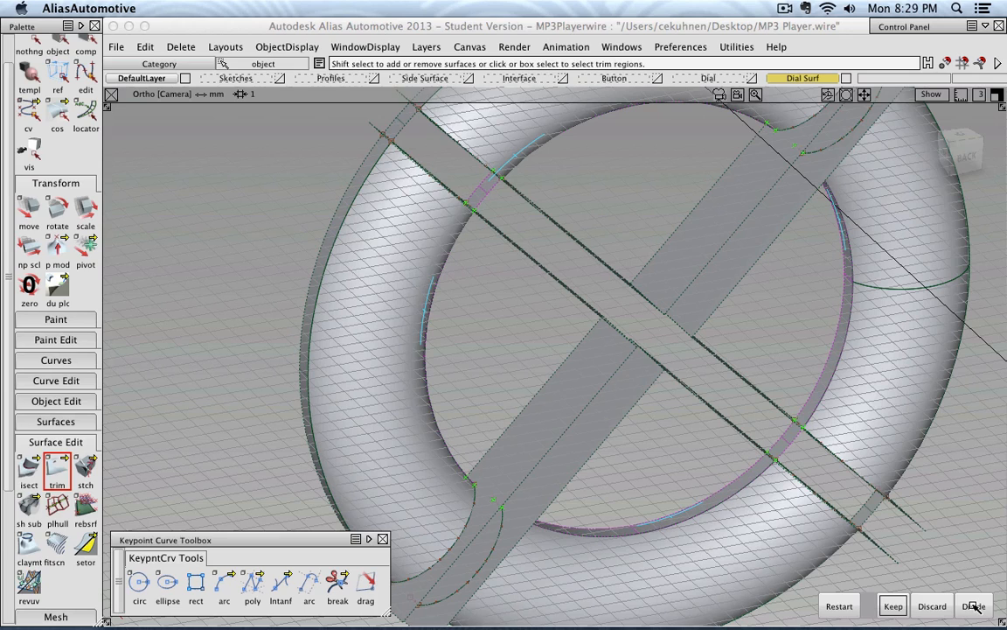
click(893, 606)
Trim the ring's thin outer wall, keeping its four large sections between the crossing plane pairs.
alt+shift+drag(758, 415, 443, 326)
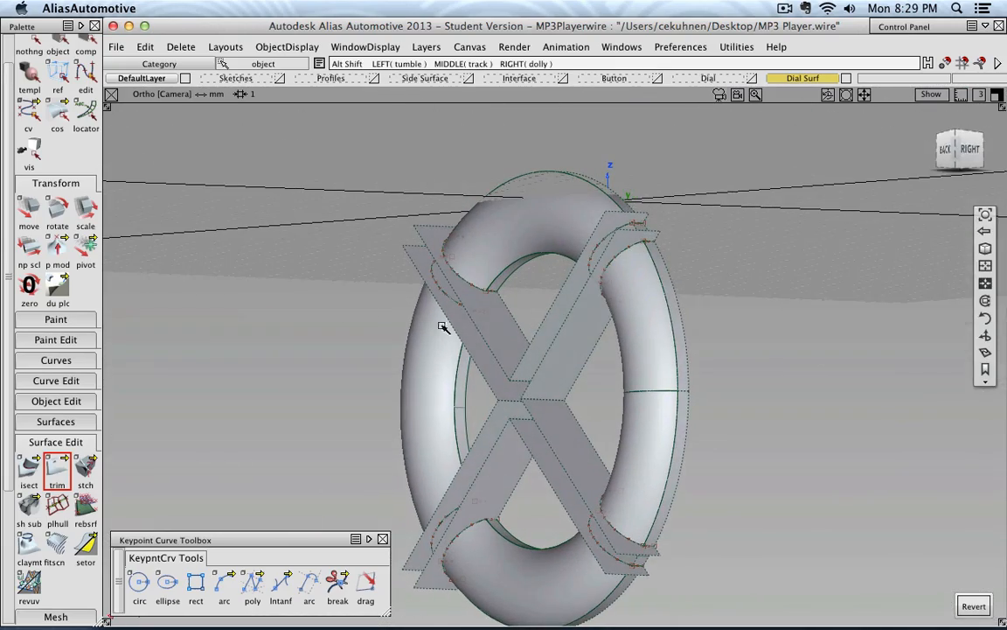
click(679, 336)
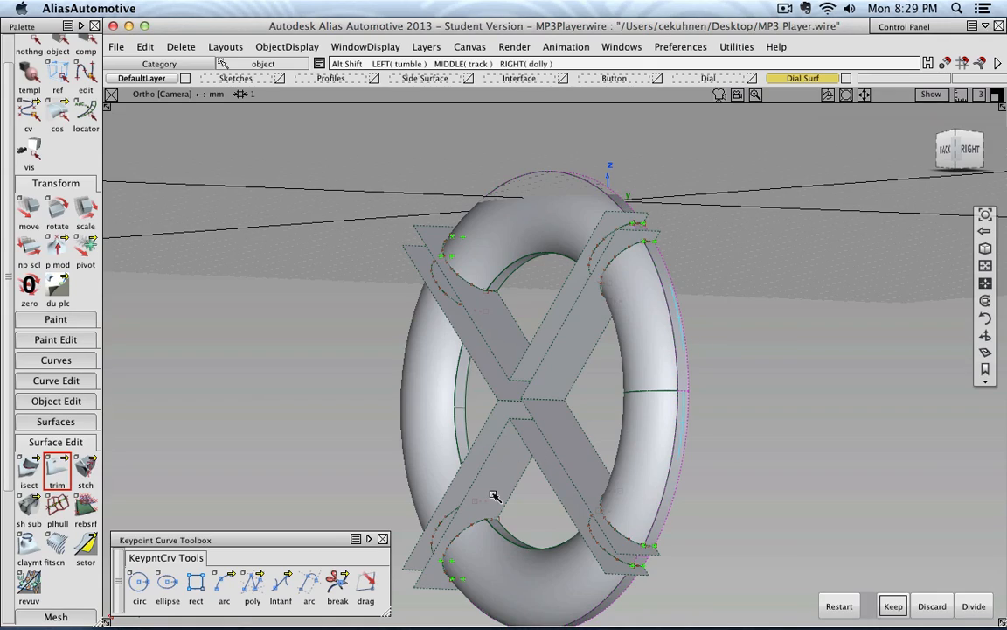
alt+shift+drag(446, 448, 627, 381)
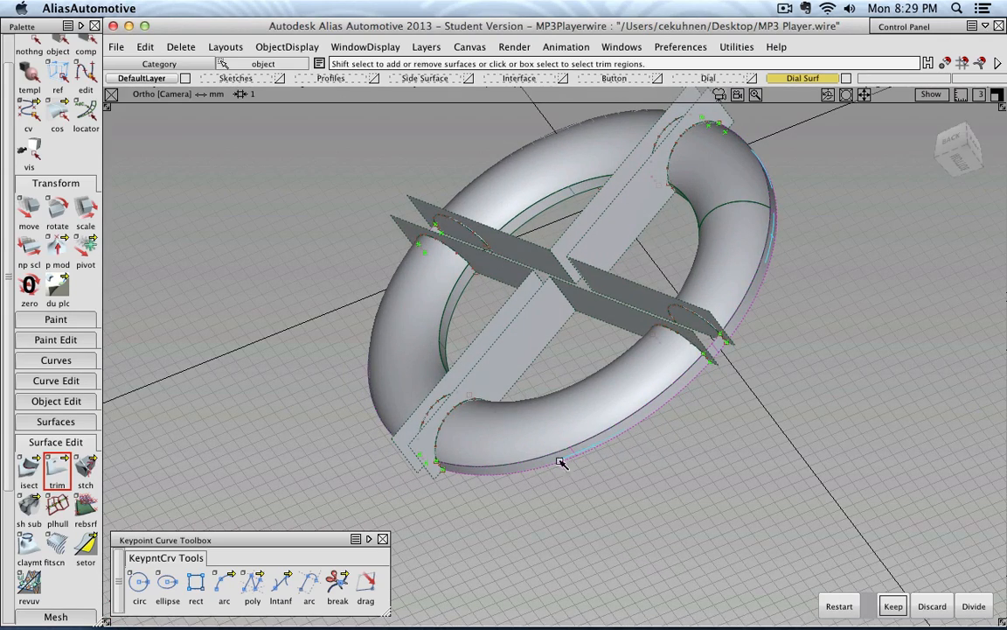
alt+shift+drag(441, 212, 456, 400)
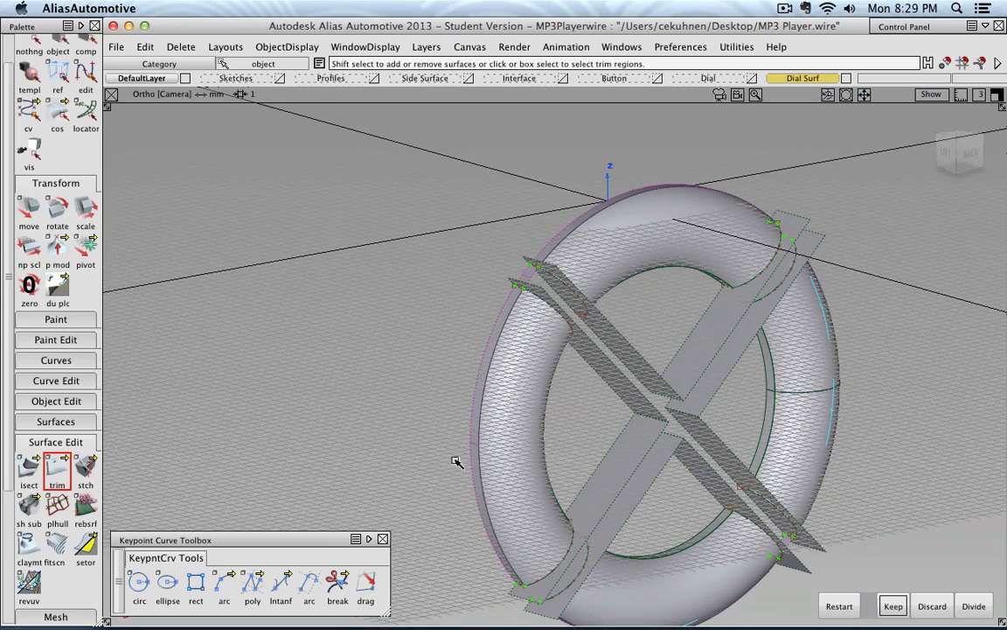
alt+shift+drag(568, 326, 589, 285)
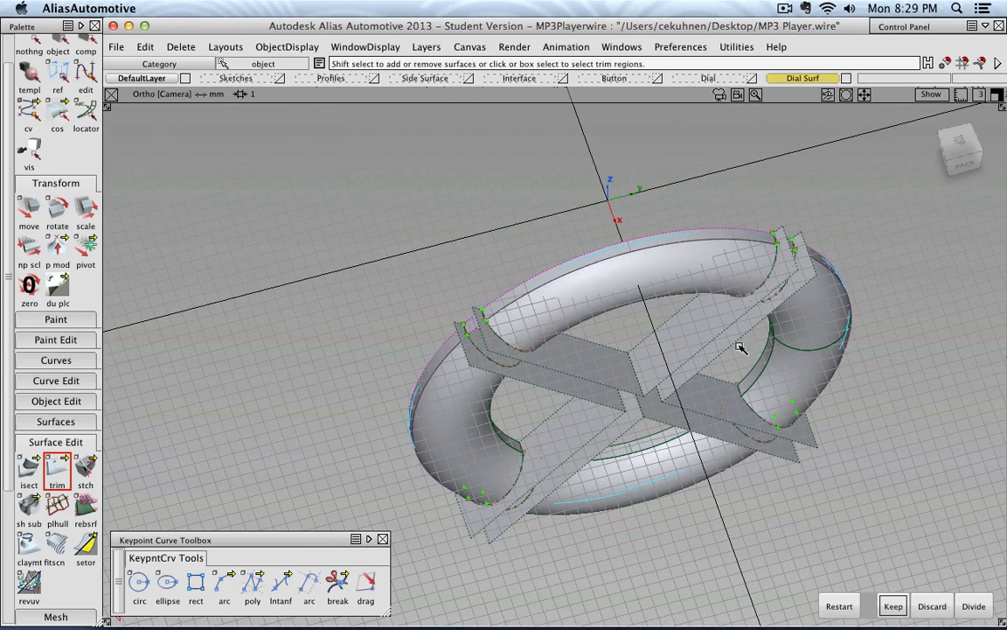
click(890, 605)
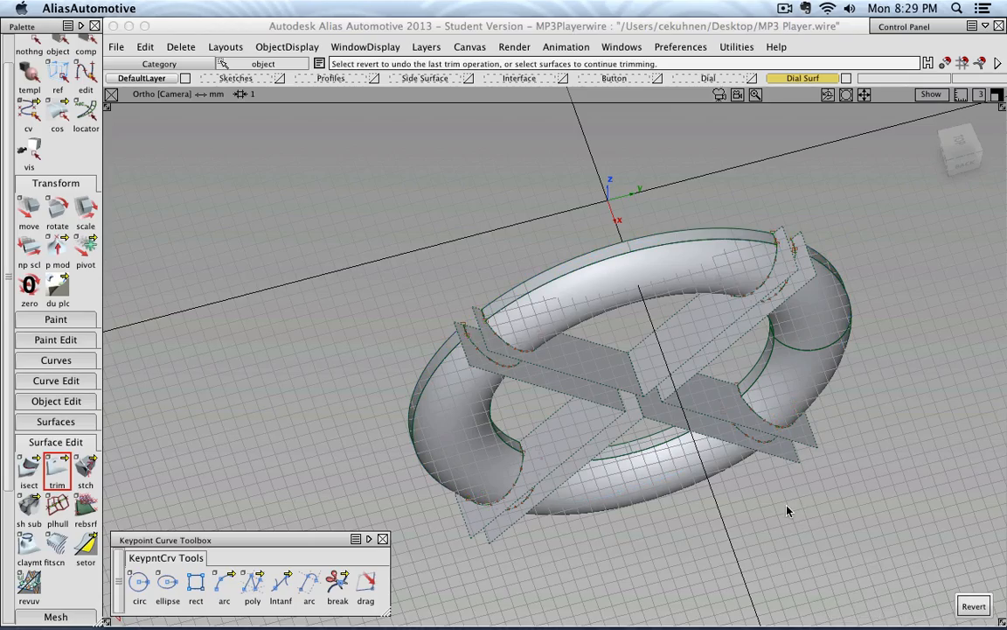
Select the first pair of crossing planes for trimming and mark their end regions enclosed by the ring's cross-section.
alt+shift+drag(683, 504, 668, 299)
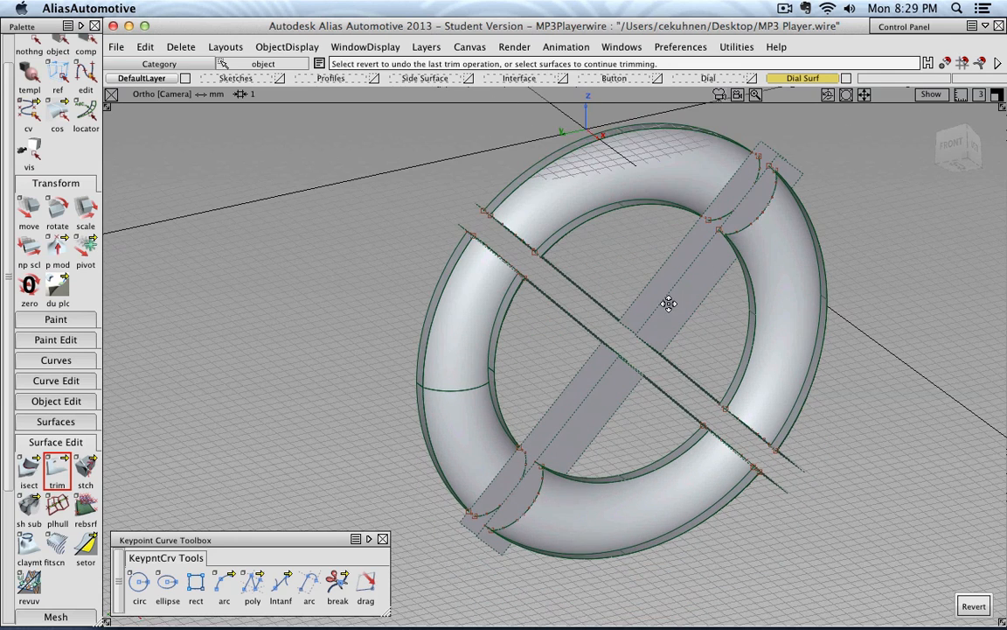
click(749, 207)
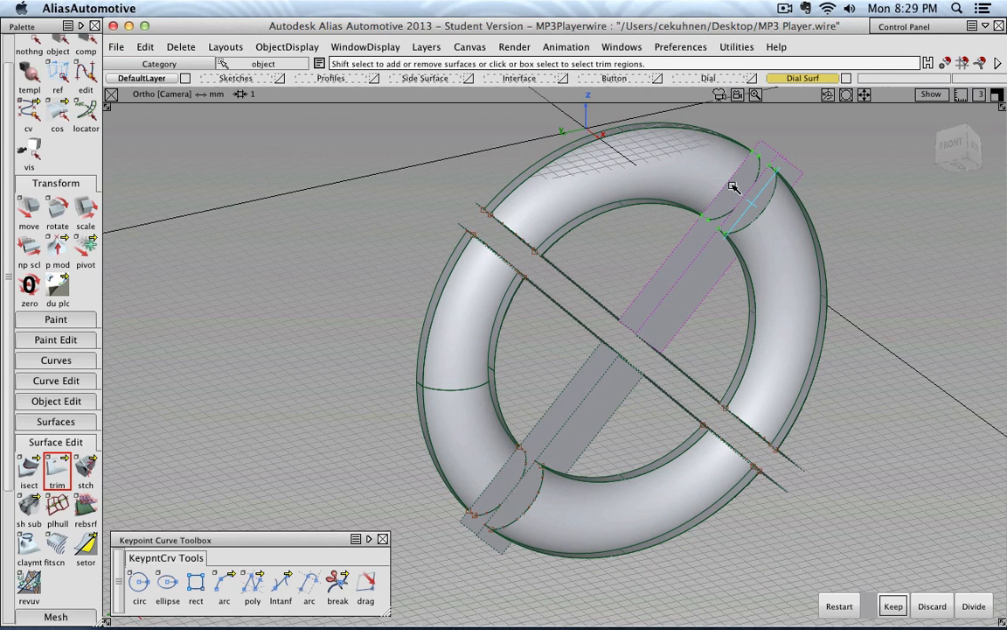
click(733, 187)
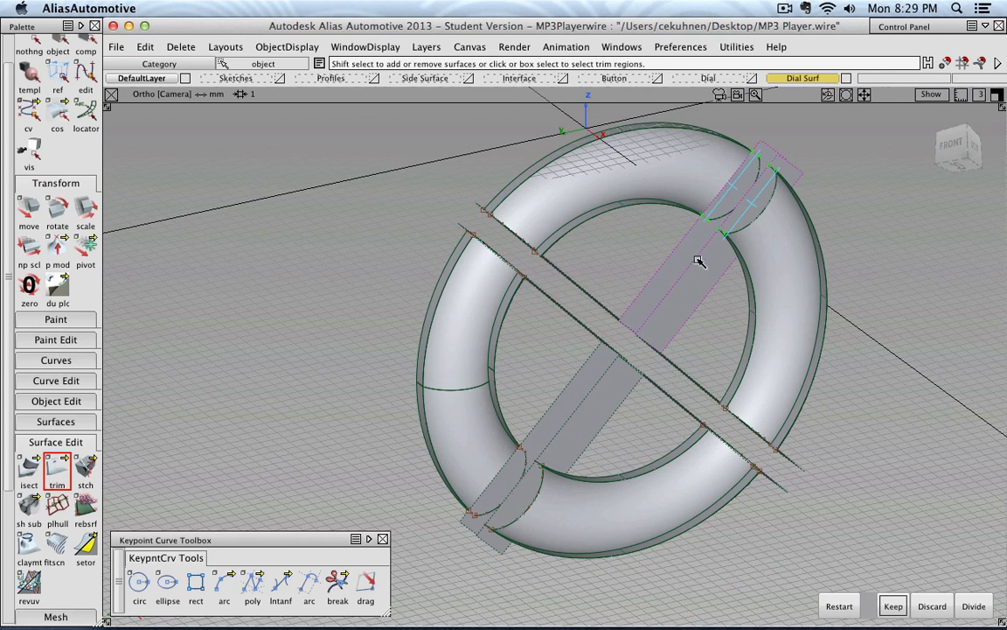
shift+click(523, 499)
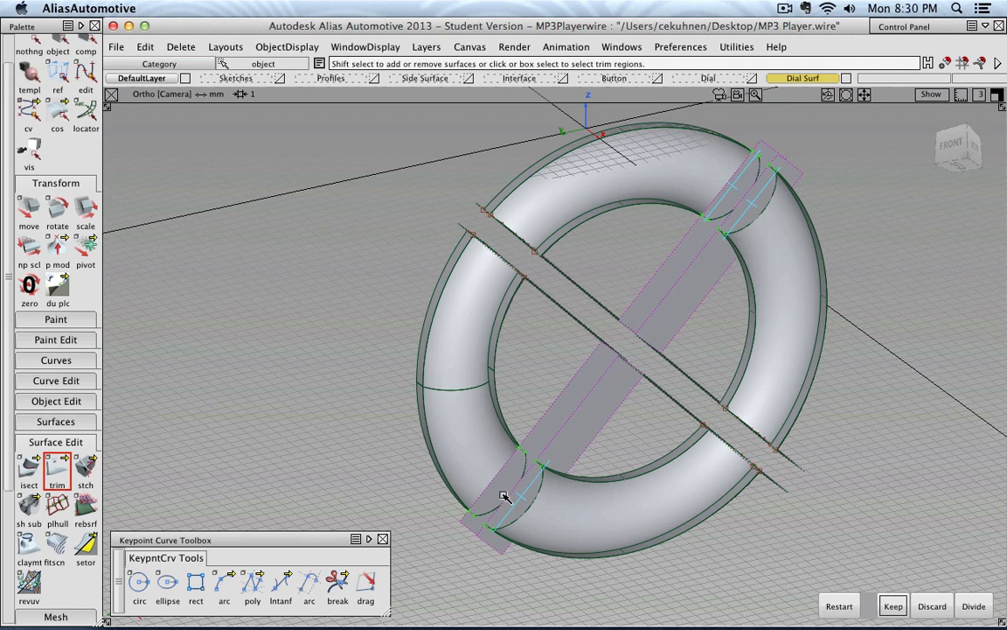
click(521, 500)
Mark the ring cross-section regions at both ends of the other crossing plane pair, and trim all the planes to keep only the marked regions.
alt+shift+drag(515, 342, 484, 353)
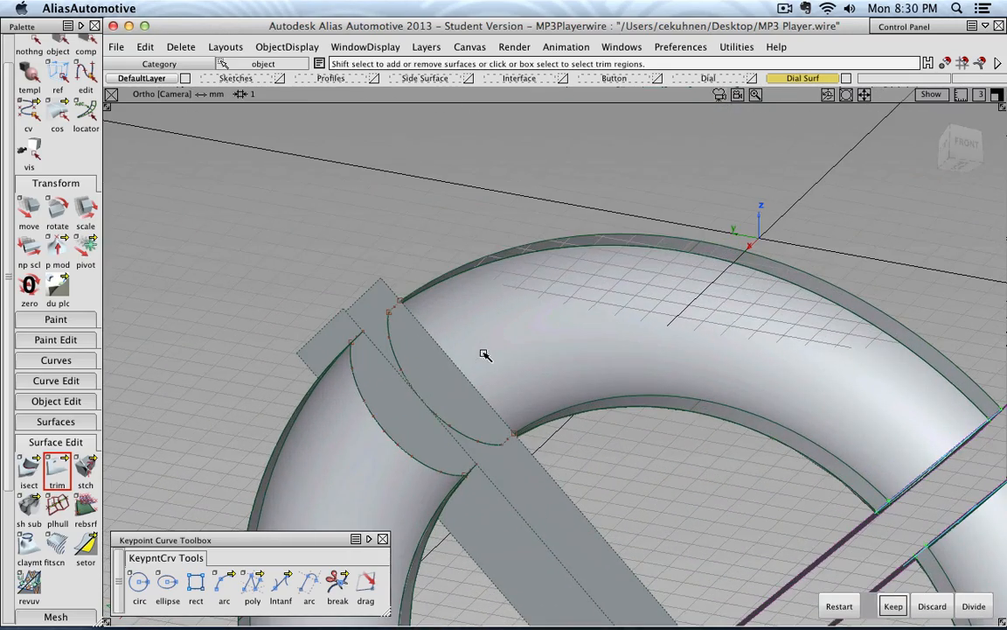
click(436, 376)
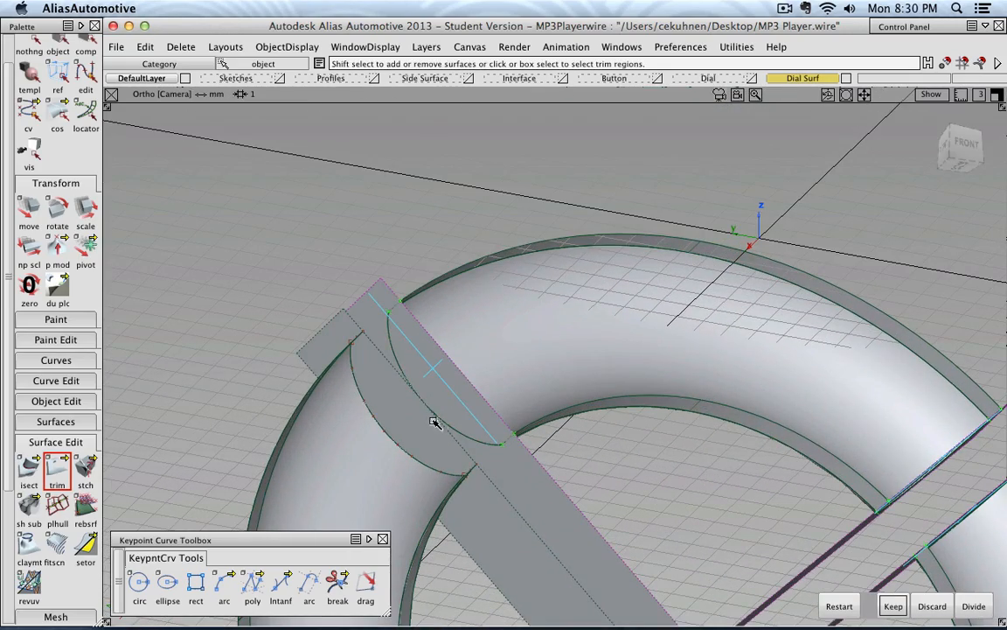
click(385, 396)
alt+shift+right_drag(385, 396, 460, 354)
alt+shift+drag(460, 355, 578, 387)
alt+shift+middle_drag(578, 387, 522, 334)
alt+shift+right_drag(556, 370, 573, 379)
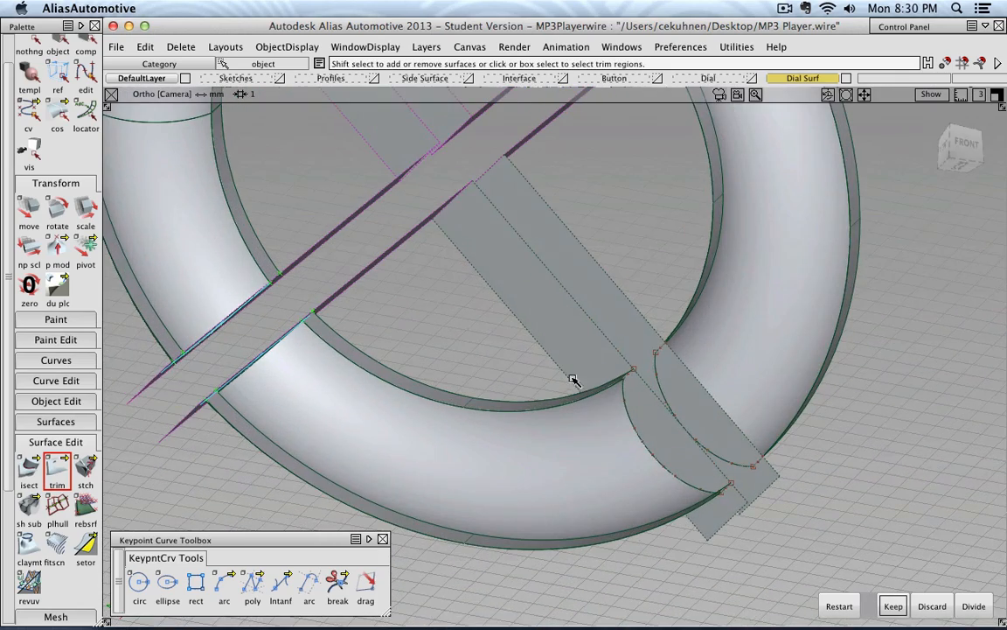
alt+shift+middle_drag(619, 370, 458, 373)
alt+shift+right_drag(549, 409, 509, 403)
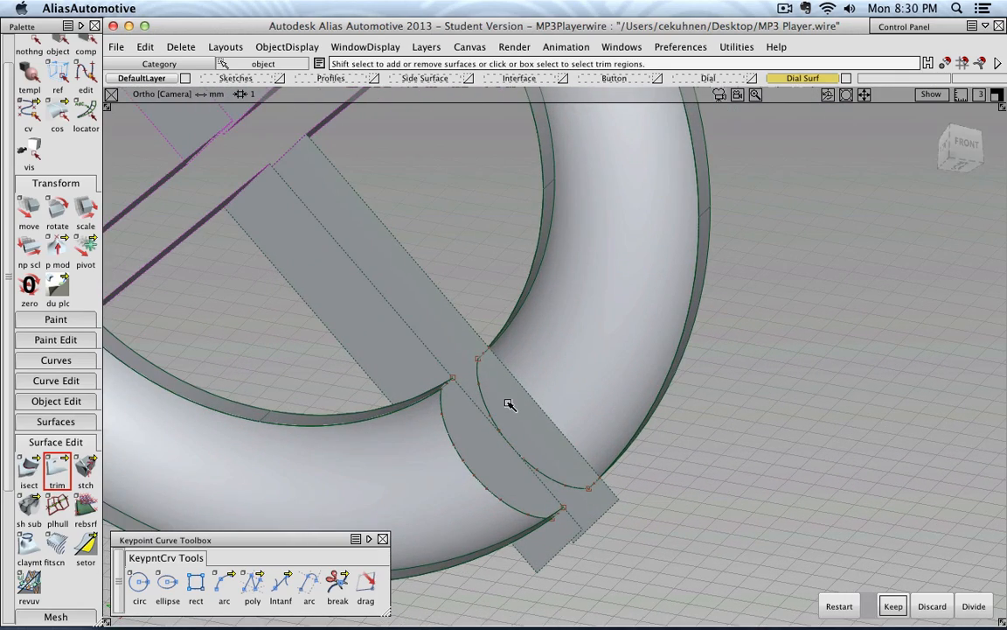
click(509, 404)
click(509, 403)
click(475, 433)
click(893, 609)
Clear the selection and inspect the gaps and end caps of the ring segments from several angles, finishing in the Back view.
alt+shift+right_drag(687, 343, 706, 378)
alt+shift+drag(707, 378, 574, 394)
alt+shift+right_drag(574, 394, 369, 243)
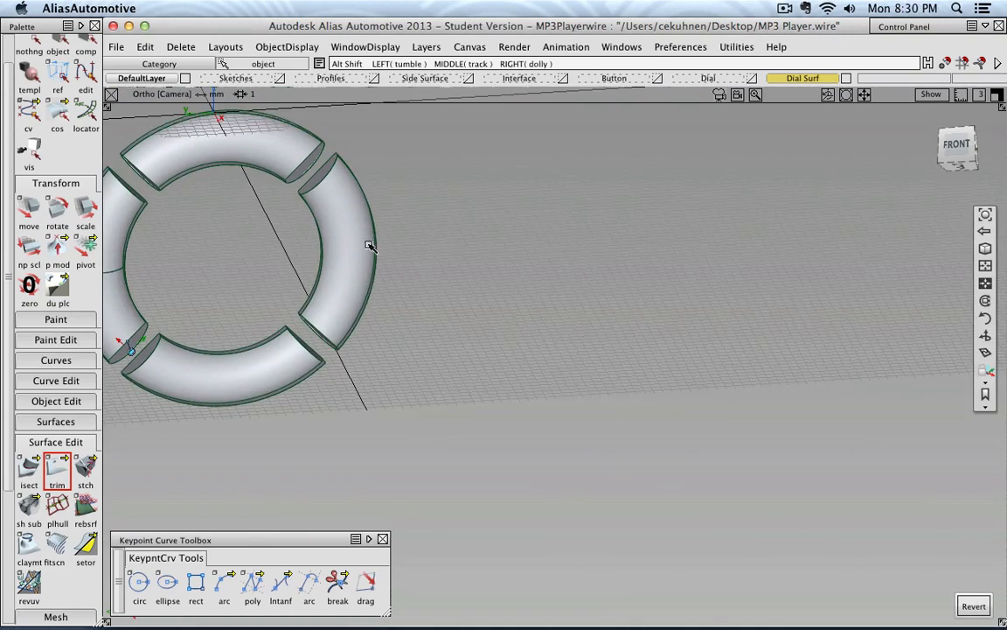
alt+shift+middle_drag(369, 243, 714, 402)
alt+shift+drag(597, 383, 245, 215)
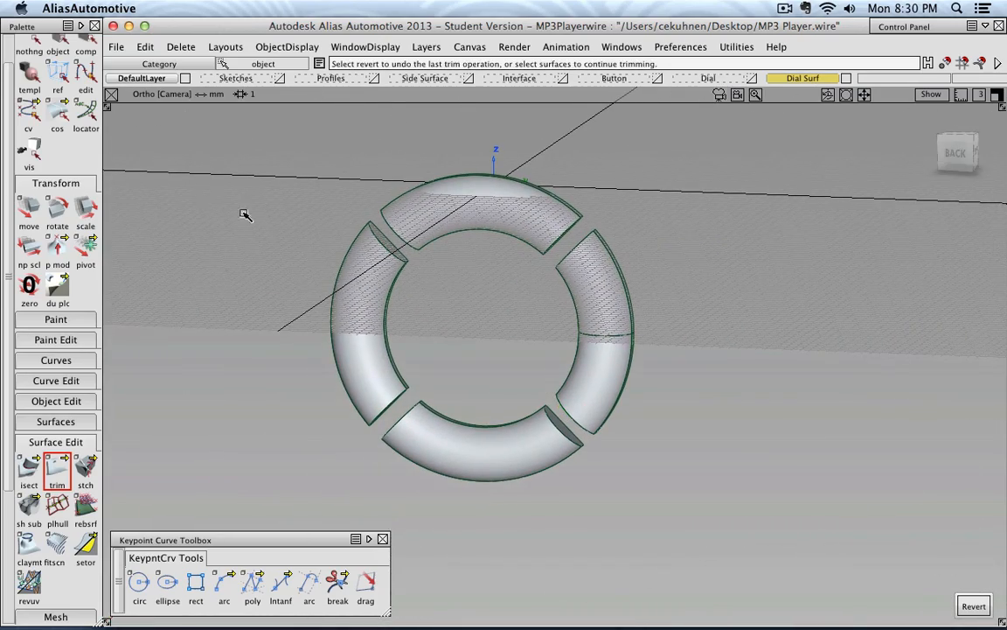
click(31, 55)
alt+shift+middle_drag(495, 360, 506, 423)
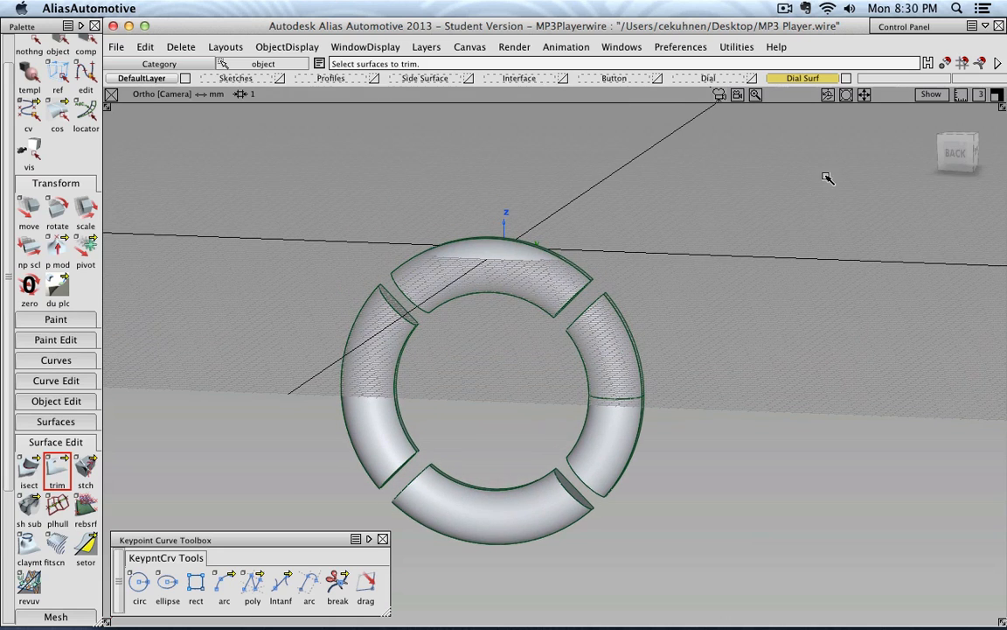
click(956, 153)
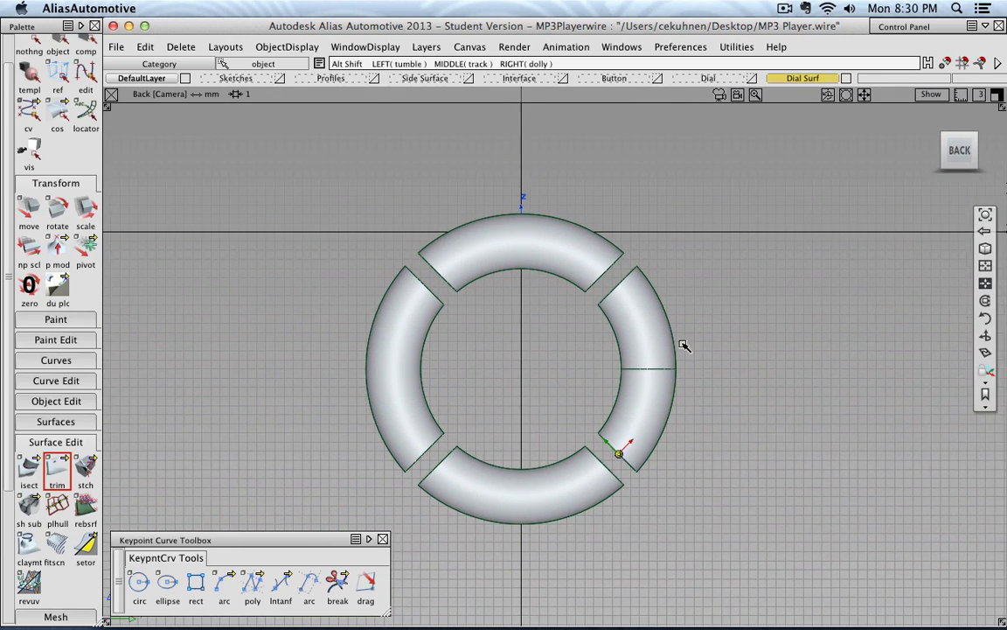